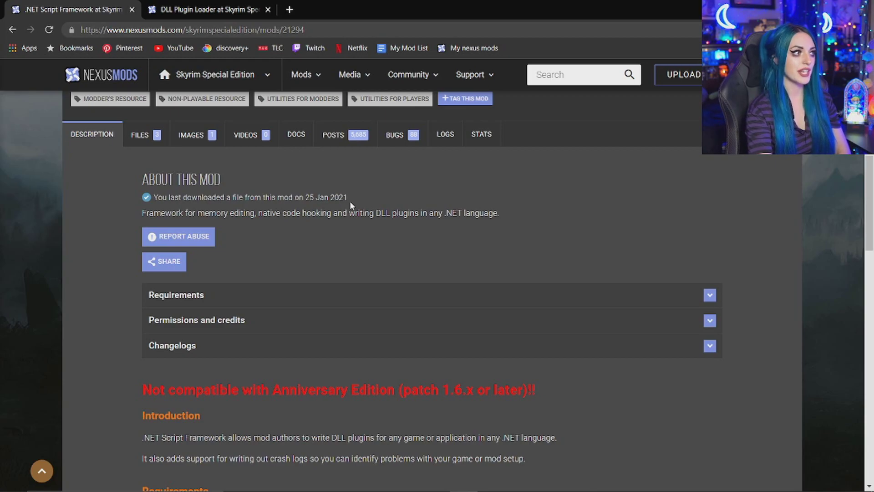
Review the .NET Script Framework description and requirements, opening the SSE Engine Fixes skse64 Preloader page in a new tab
{"action": "scroll", "coordinate": [349, 200], "scroll_direction": "up", "scroll_amount": 5}
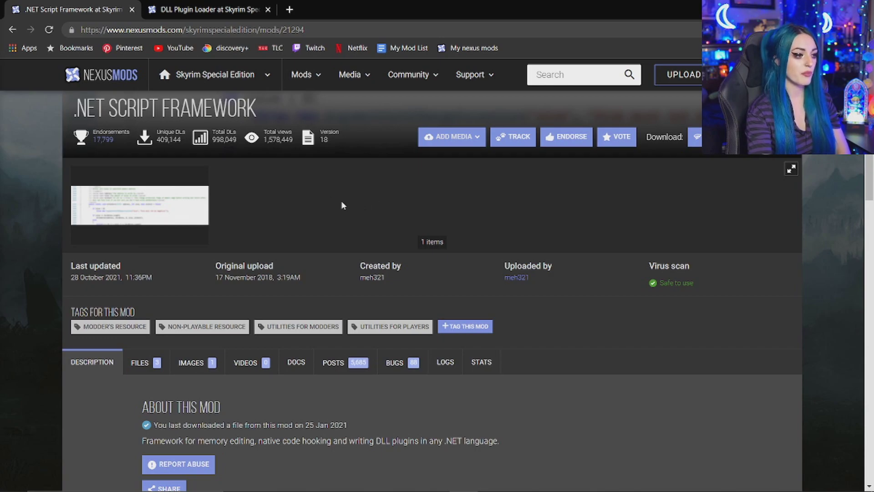
{"action": "scroll", "coordinate": [343, 205], "scroll_direction": "down", "scroll_amount": 1}
{"action": "scroll", "coordinate": [337, 205], "scroll_direction": "down", "scroll_amount": 4}
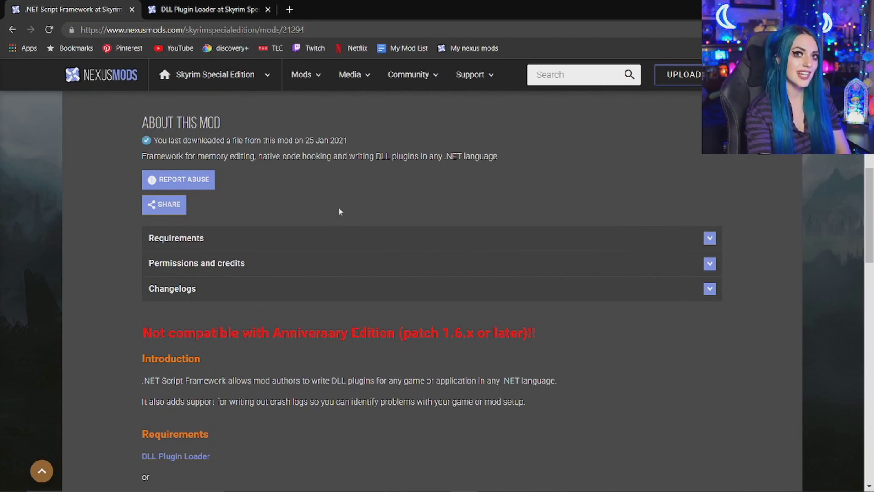
{"action": "scroll", "coordinate": [364, 218], "scroll_direction": "up", "scroll_amount": 2}
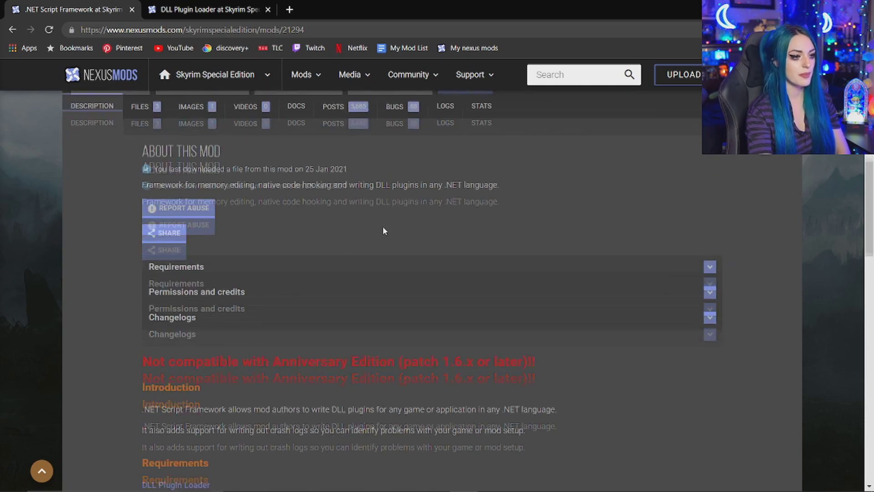
{"action": "scroll", "coordinate": [383, 230], "scroll_direction": "down", "scroll_amount": 4}
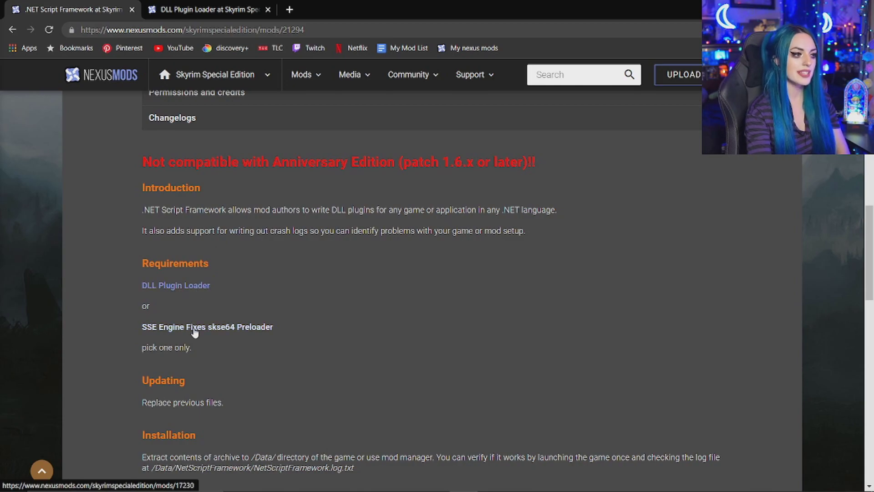
{"action": "middle_click", "coordinate": [260, 332]}
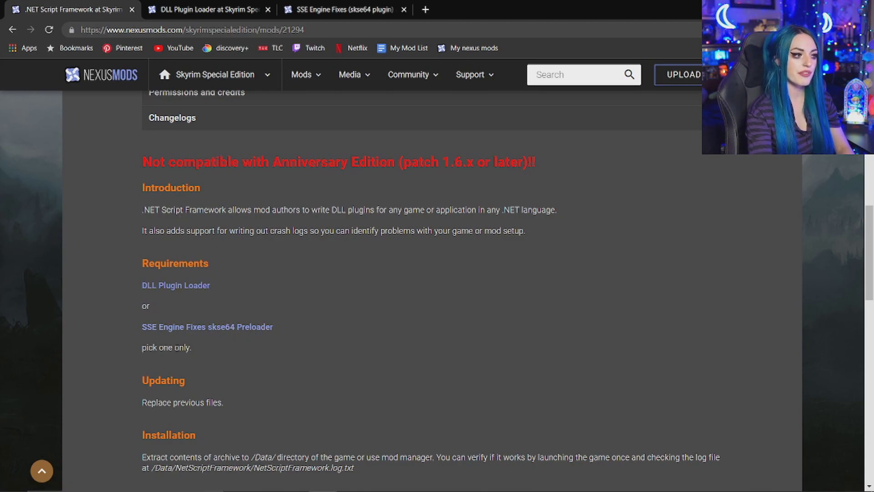
{"action": "left_click_drag", "start_coordinate": [147, 348], "coordinate": [185, 357]}
{"action": "left_click", "coordinate": [212, 356]}
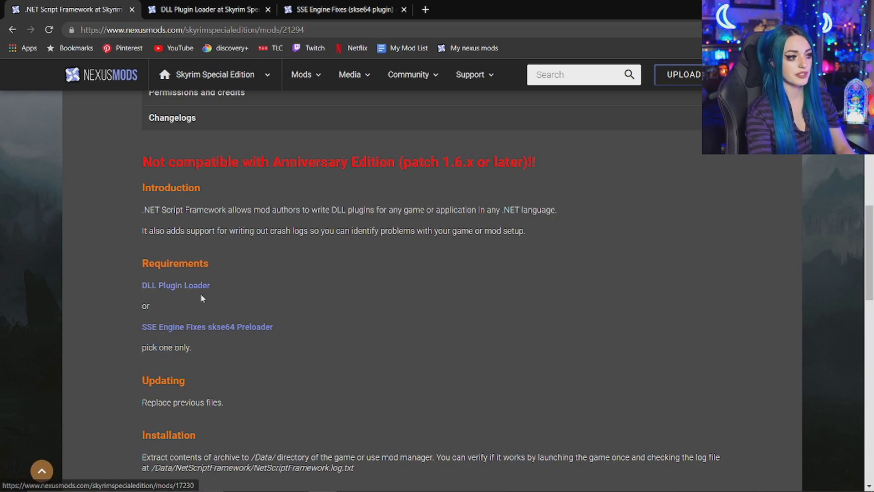
Look over the SSE Engine Fixes (skse64 plugin) mod page and close its tab
{"action": "left_click", "coordinate": [353, 4]}
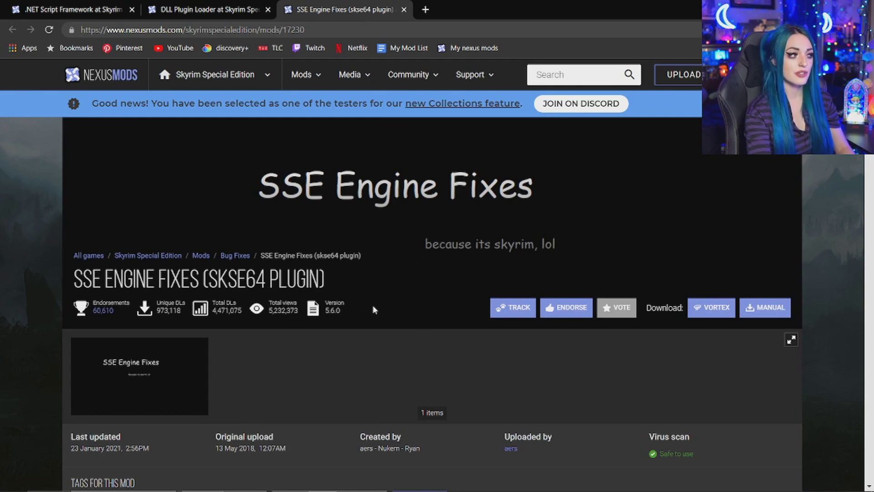
{"action": "scroll", "coordinate": [400, 282], "scroll_direction": "down", "scroll_amount": 7}
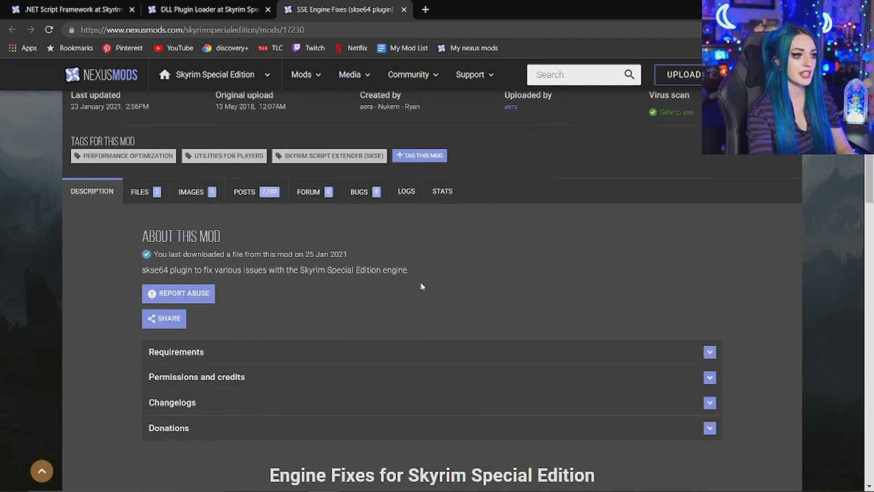
{"action": "scroll", "coordinate": [419, 285], "scroll_direction": "up", "scroll_amount": 6}
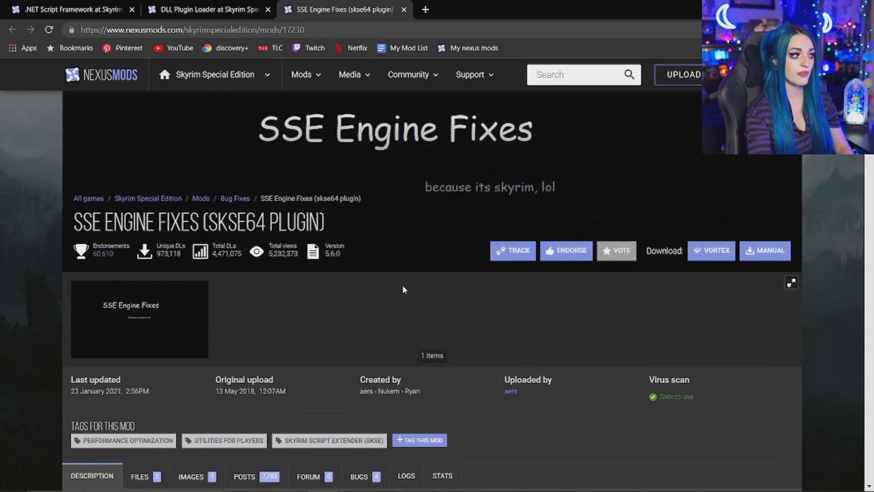
{"action": "left_click", "coordinate": [403, 10]}
Download the DLL Plugin Loader v1 main file manually with the slow download option
{"action": "scroll", "coordinate": [425, 276], "scroll_direction": "down", "scroll_amount": 2}
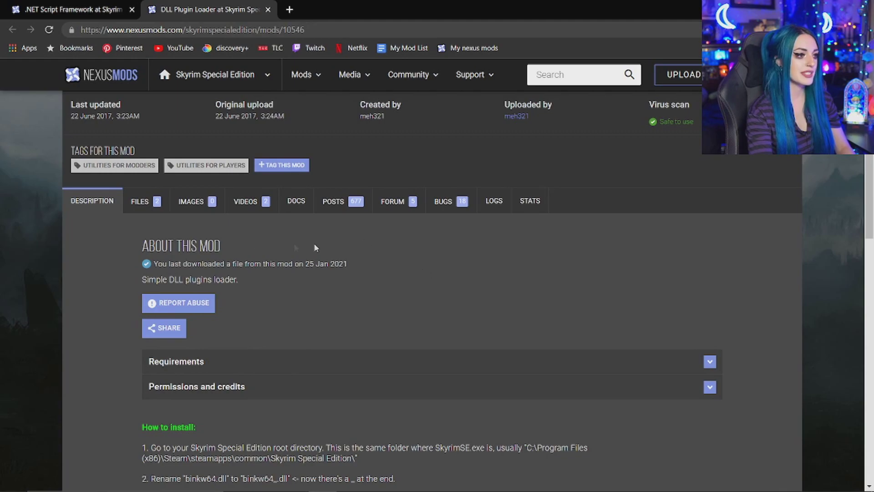
{"action": "left_click", "coordinate": [142, 201]}
{"action": "scroll", "coordinate": [337, 236], "scroll_direction": "down", "scroll_amount": 2}
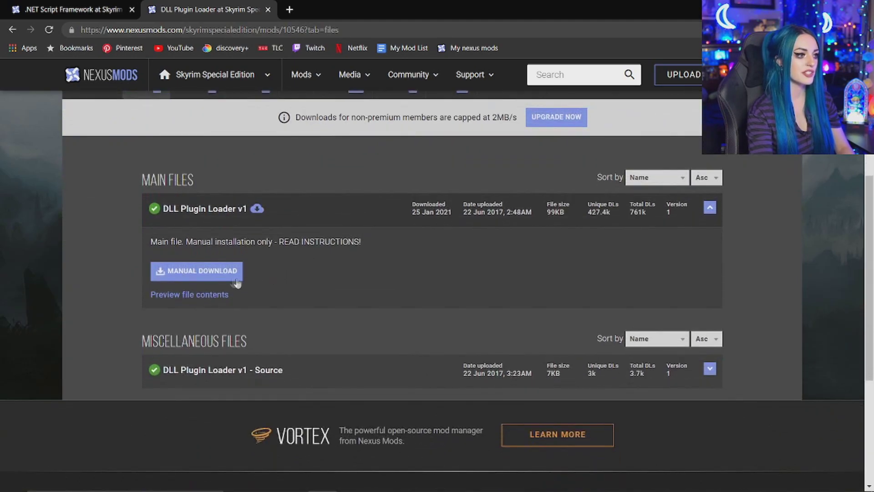
{"action": "left_click", "coordinate": [219, 275]}
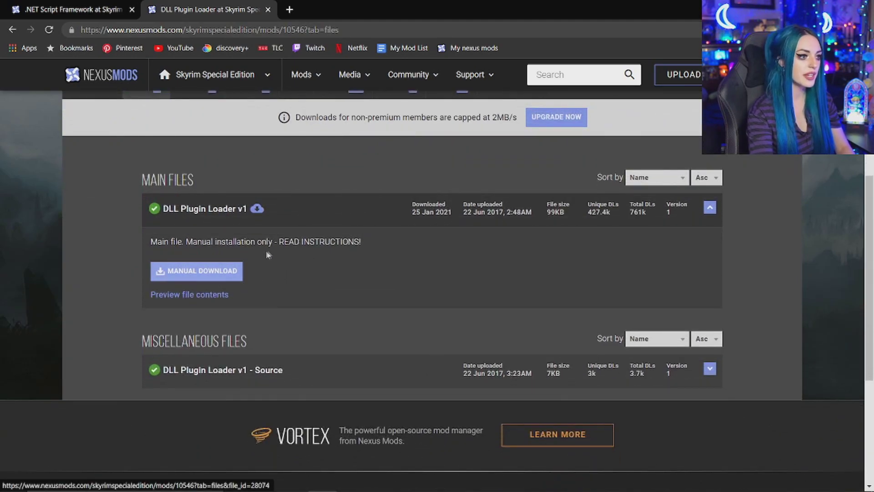
{"action": "scroll", "coordinate": [351, 235], "scroll_direction": "down", "scroll_amount": 3}
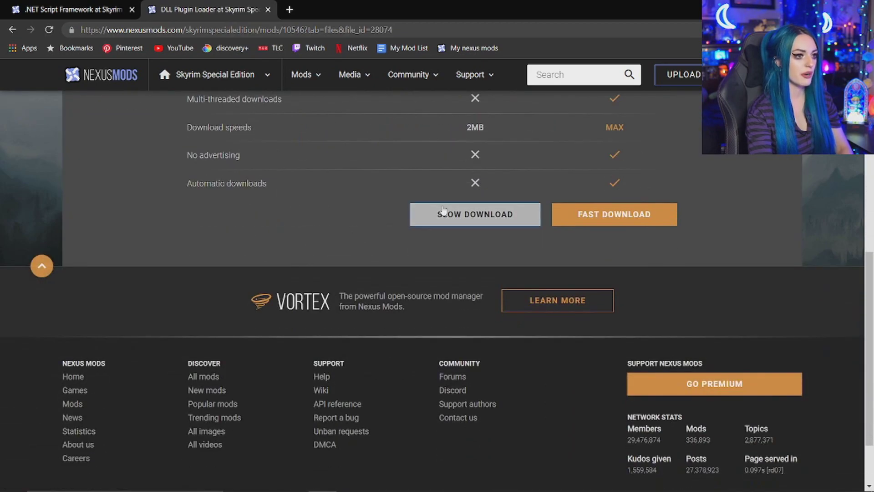
{"action": "left_click", "coordinate": [445, 211]}
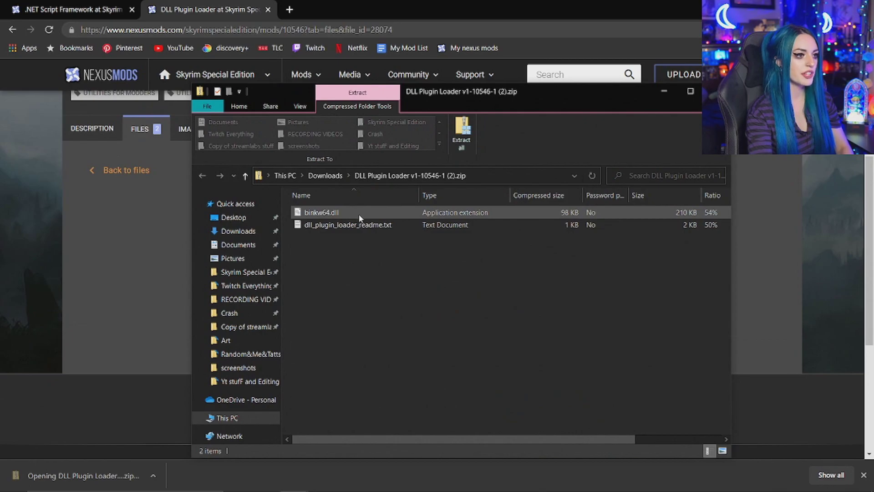
Open dll_plugin_loader_readme.txt from the downloaded archive and arrange it alongside the Skyrim Special Edition game folder
{"action": "left_click", "coordinate": [356, 225]}
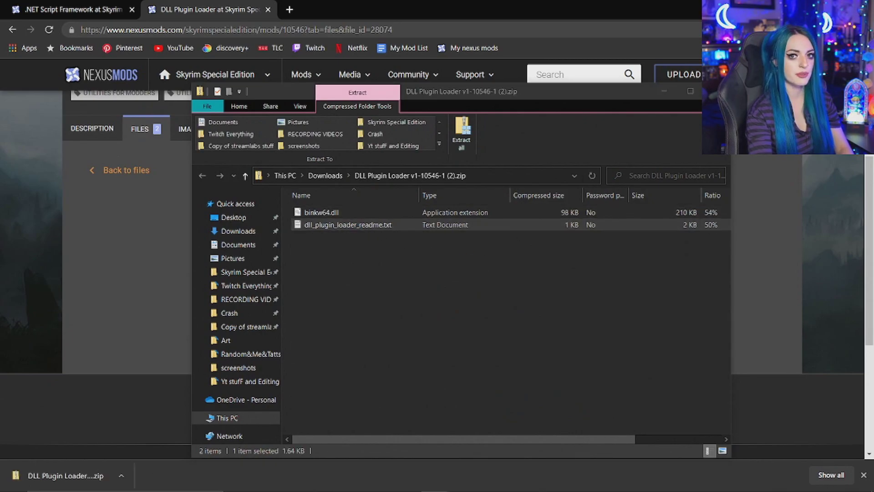
{"action": "key", "text": "Return"}
{"action": "left_click_drag", "start_coordinate": [555, 45], "coordinate": [292, 38]}
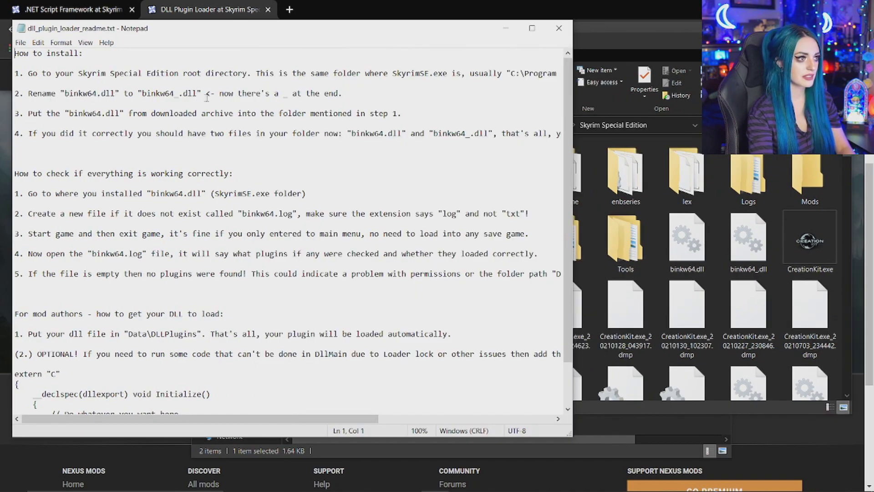
{"action": "left_click_drag", "start_coordinate": [668, 44], "coordinate": [662, 44]}
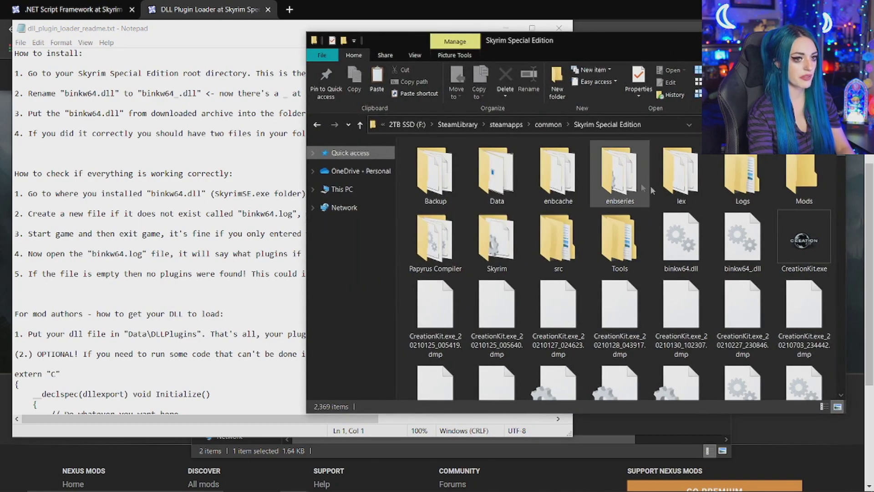
Locate binkw64.dll in the game folder, check the readme's install instructions for that file, and close the readme
{"action": "left_click", "coordinate": [691, 272]}
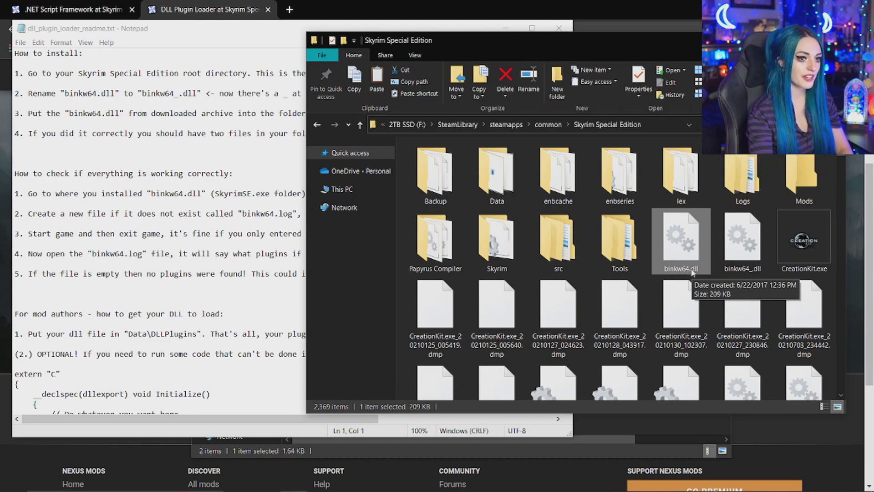
{"action": "mouse_move", "coordinate": [736, 254]}
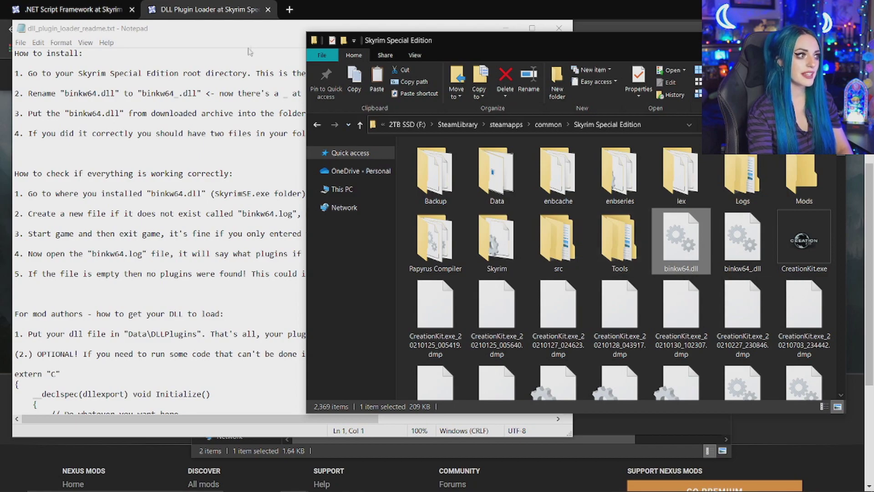
{"action": "left_click_drag", "start_coordinate": [258, 37], "coordinate": [365, 46]}
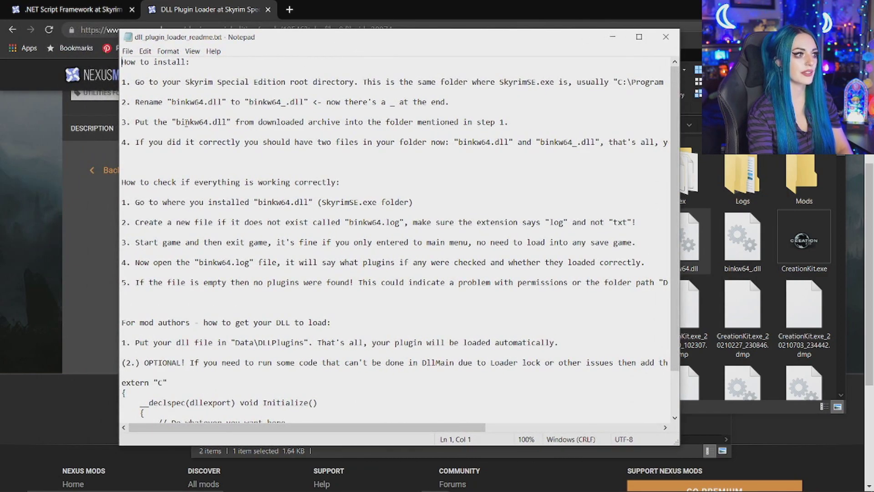
{"action": "left_click_drag", "start_coordinate": [186, 122], "coordinate": [225, 122]}
{"action": "left_click", "coordinate": [229, 122]}
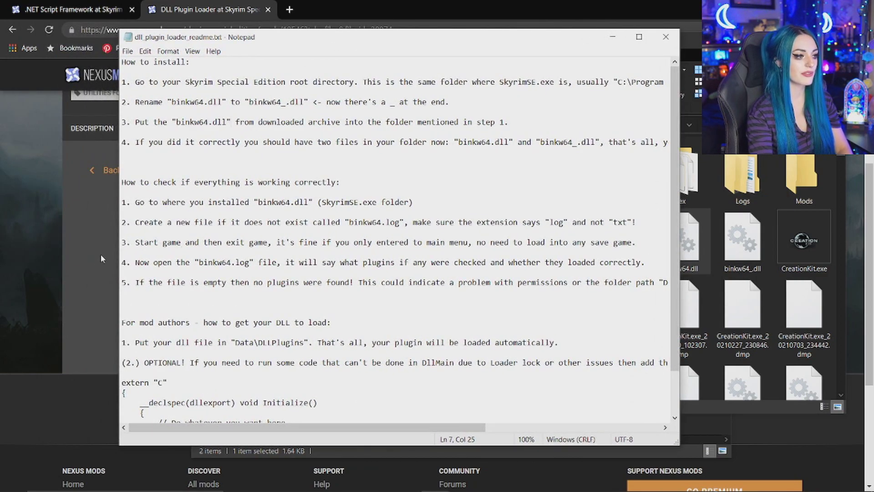
{"action": "left_click", "coordinate": [666, 37]}
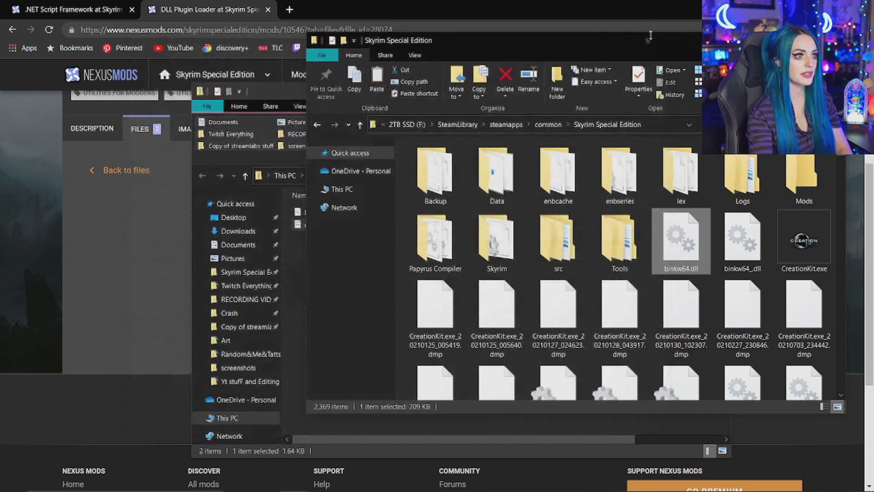
Copy binkw64.dll from the archive into the Skyrim Special Edition folder, check binkw64_.dll beside it, and close the folder
{"action": "left_click", "coordinate": [282, 86]}
{"action": "left_click_drag", "start_coordinate": [283, 87], "coordinate": [144, 67]}
{"action": "left_click_drag", "start_coordinate": [182, 193], "coordinate": [719, 251]}
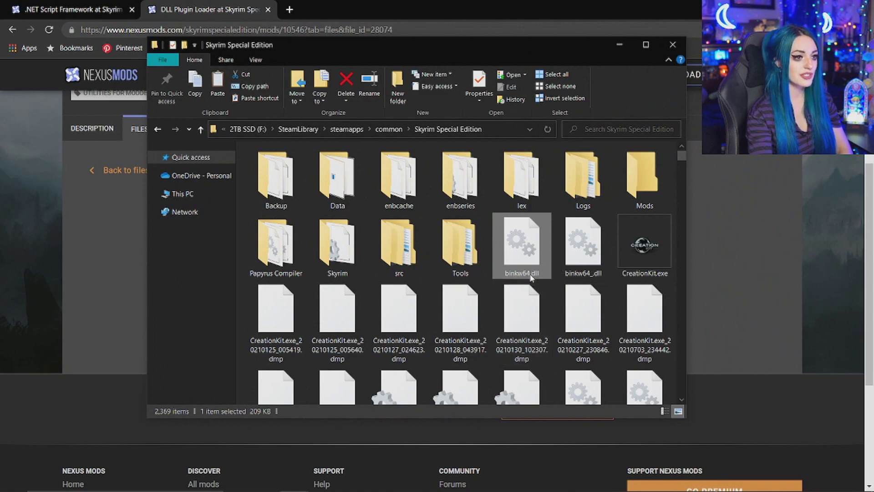
{"action": "left_click", "coordinate": [586, 268]}
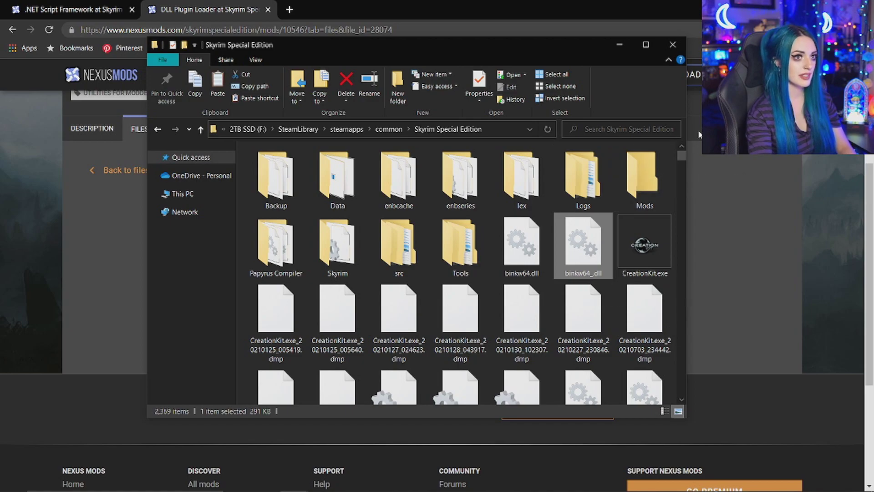
{"action": "left_click", "coordinate": [672, 44]}
Return to the .NET Script Framework page and read its Installation section
{"action": "key", "text": "ctrl+Tab"}
{"action": "scroll", "coordinate": [295, 209], "scroll_direction": "down", "scroll_amount": 3}
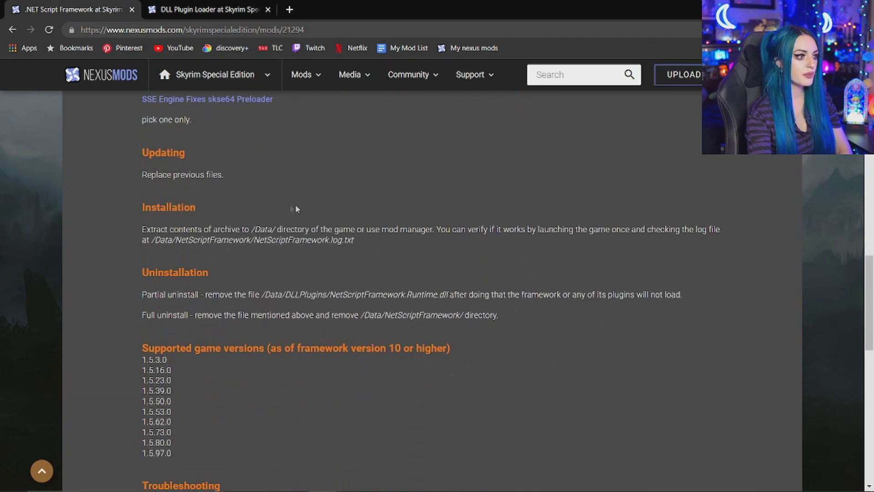
{"action": "left_click_drag", "start_coordinate": [143, 229], "coordinate": [410, 233]}
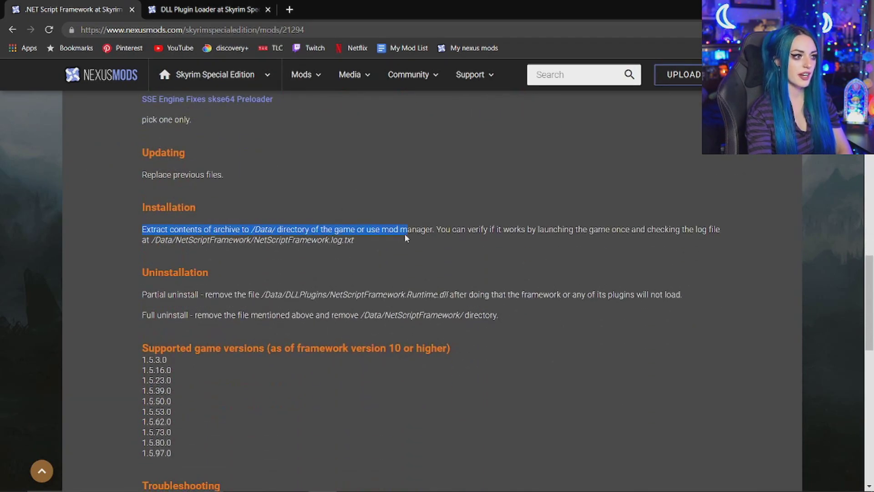
{"action": "left_click", "coordinate": [409, 233]}
{"action": "left_click_drag", "start_coordinate": [333, 230], "coordinate": [413, 239]}
{"action": "left_click", "coordinate": [413, 239]}
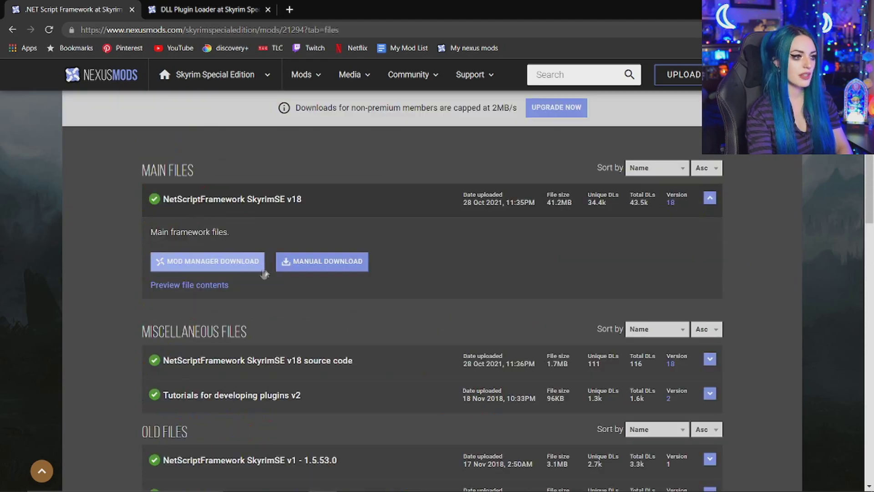
Download the NetScriptFramework SkyrimSE v18 main file manually, accepting the additional files requirement
{"action": "left_click", "coordinate": [346, 260]}
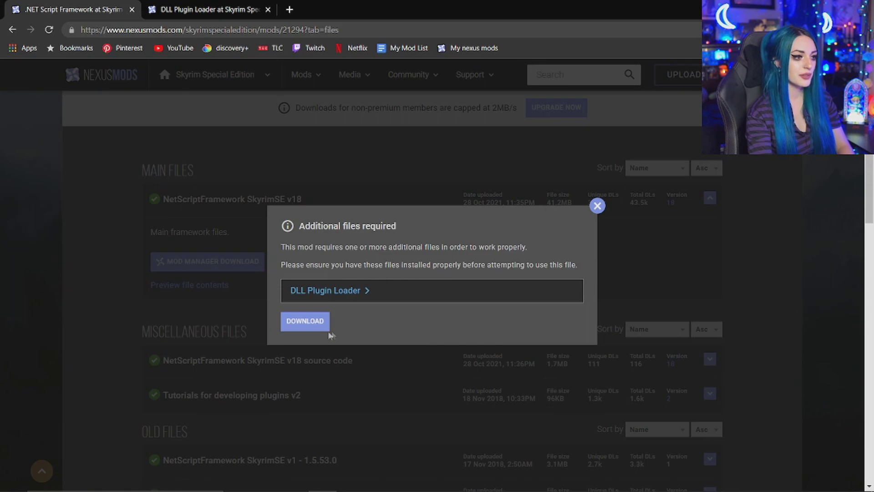
{"action": "left_click", "coordinate": [311, 323]}
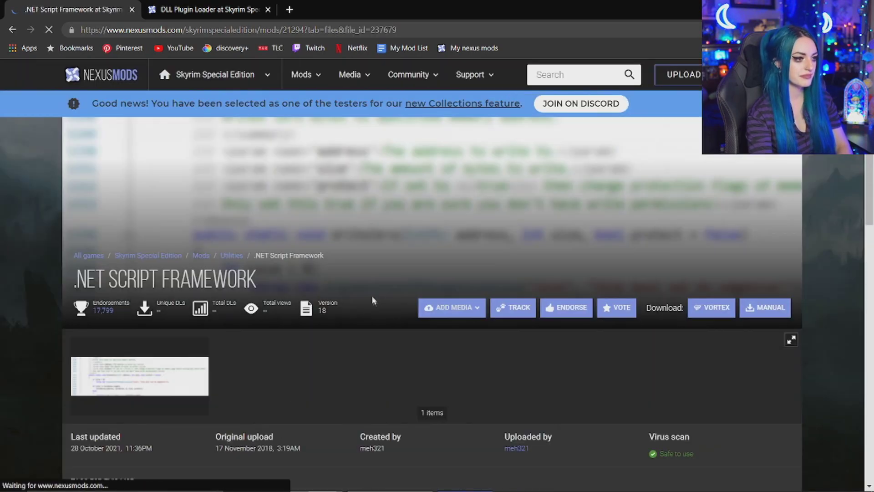
{"action": "scroll", "coordinate": [449, 361], "scroll_direction": "up", "scroll_amount": 4}
{"action": "left_click", "coordinate": [434, 382]}
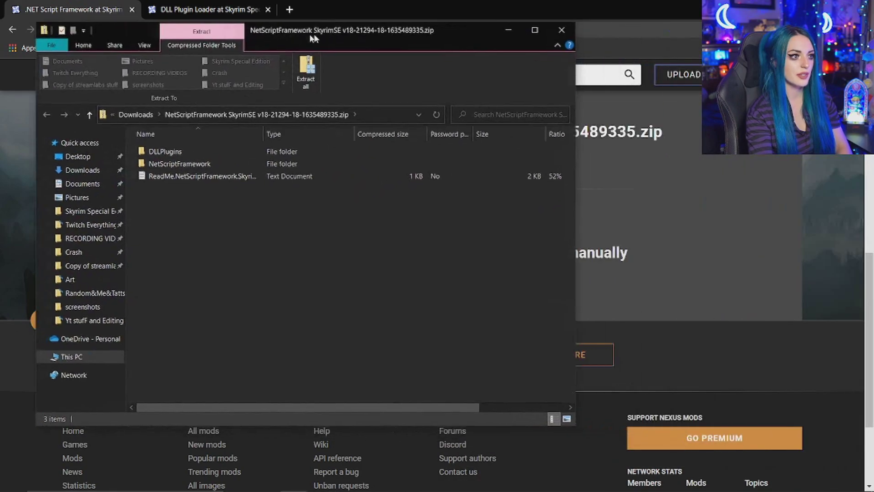
Inspect the DLLPlugins and NetScriptFramework folders and the ReadMe text file inside the downloaded NetScriptFramework archive
{"action": "left_click_drag", "start_coordinate": [313, 34], "coordinate": [324, 55]}
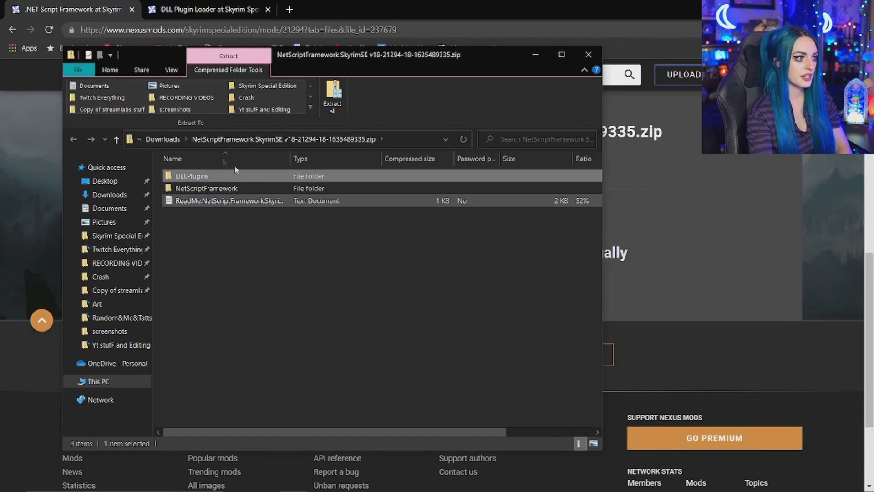
{"action": "double_click", "coordinate": [200, 176]}
{"action": "left_click", "coordinate": [73, 139]}
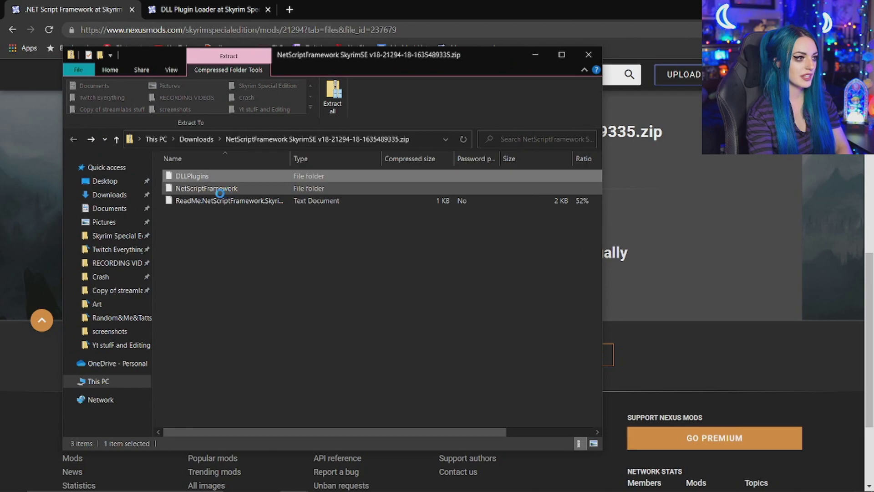
{"action": "double_click", "coordinate": [220, 188]}
{"action": "left_click", "coordinate": [74, 139]}
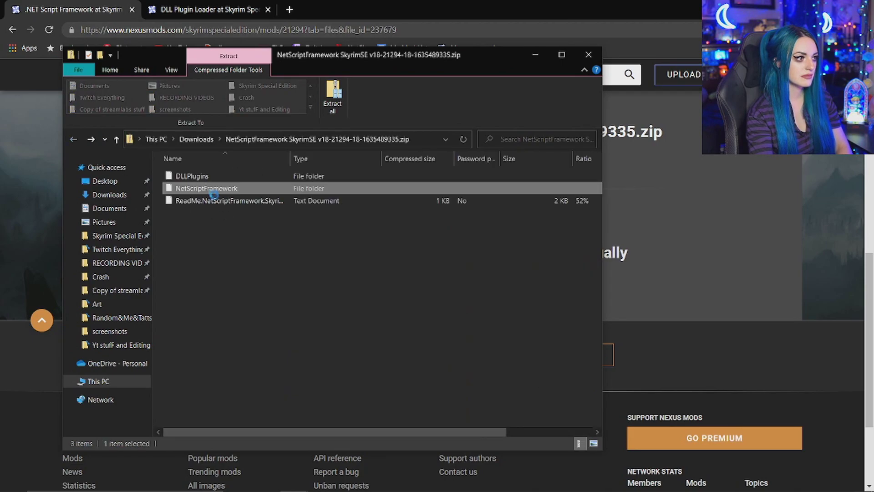
{"action": "double_click", "coordinate": [232, 201]}
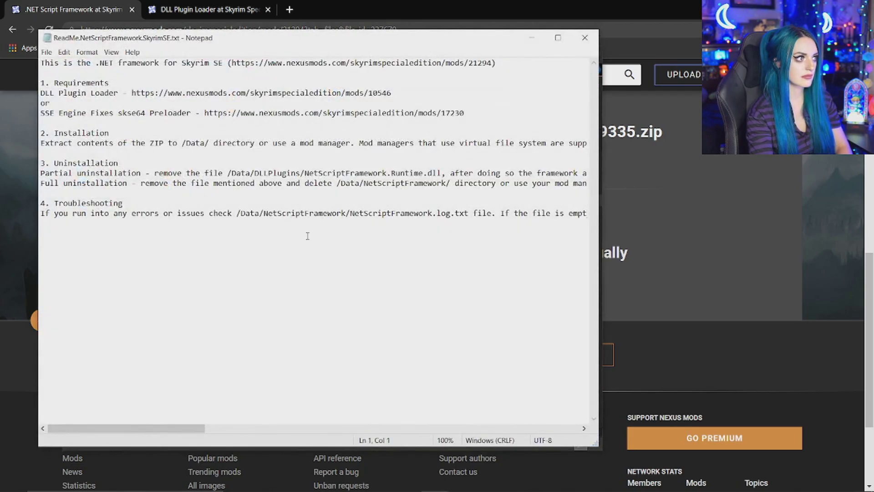
{"action": "key", "text": "alt+F4"}
Select all three items in the NetScriptFramework archive, close the archive, and bring the Skyrim Special Edition folder into view
{"action": "left_click", "coordinate": [218, 76]}
{"action": "left_click", "coordinate": [196, 219]}
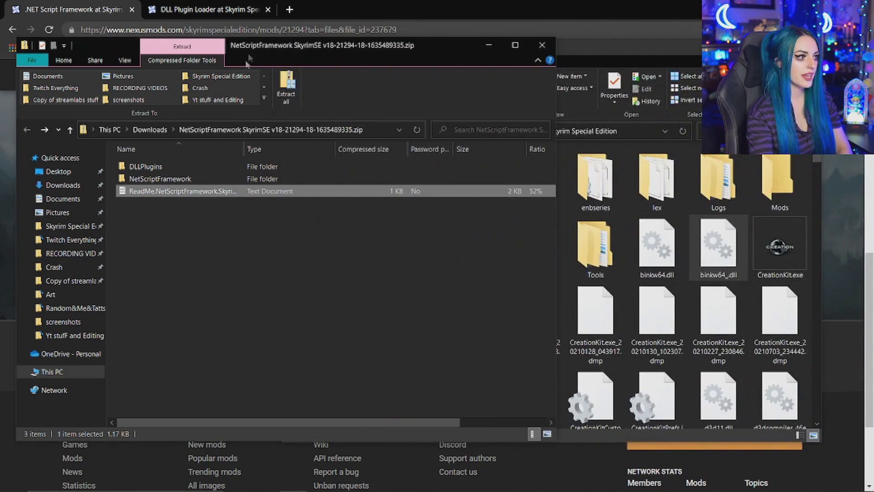
{"action": "left_click_drag", "start_coordinate": [197, 219], "coordinate": [681, 223]}
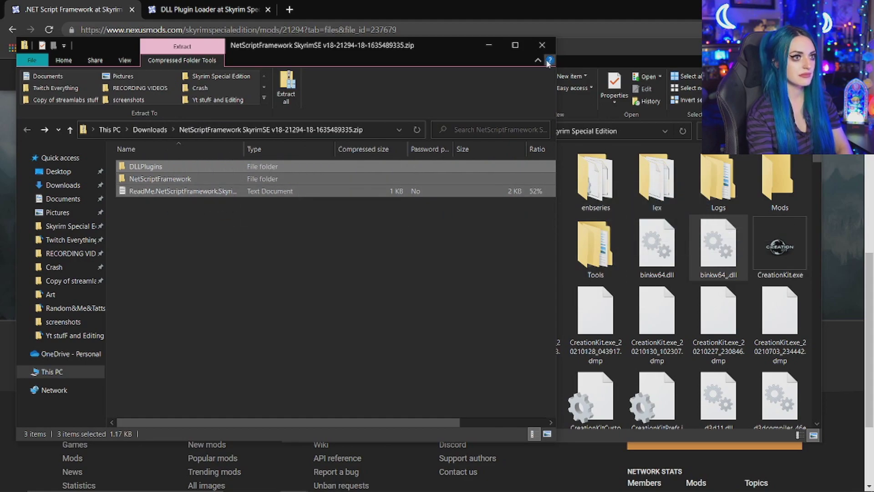
{"action": "left_click", "coordinate": [542, 44]}
{"action": "left_click_drag", "start_coordinate": [576, 64], "coordinate": [474, 63]}
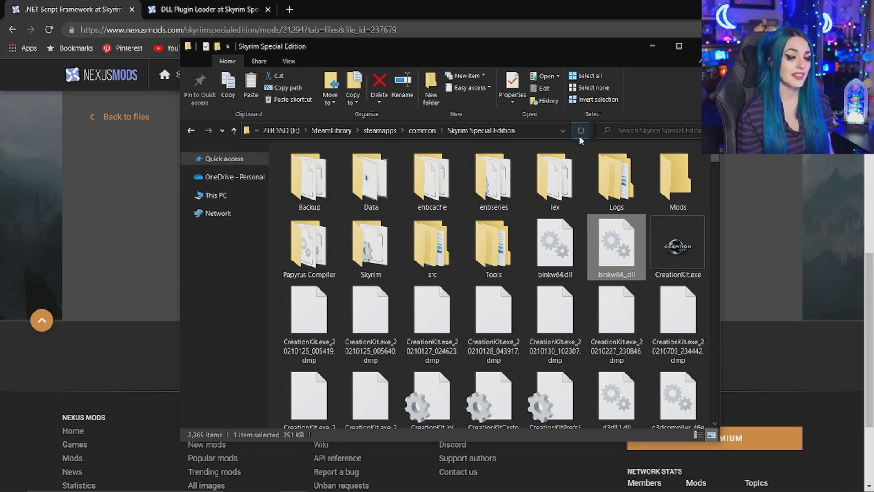
Switch to the NetScriptFramework Crash folder and open the crash log Crash_2021_10_30_23-24-28.txt
{"action": "key", "text": "alt+Tab"}
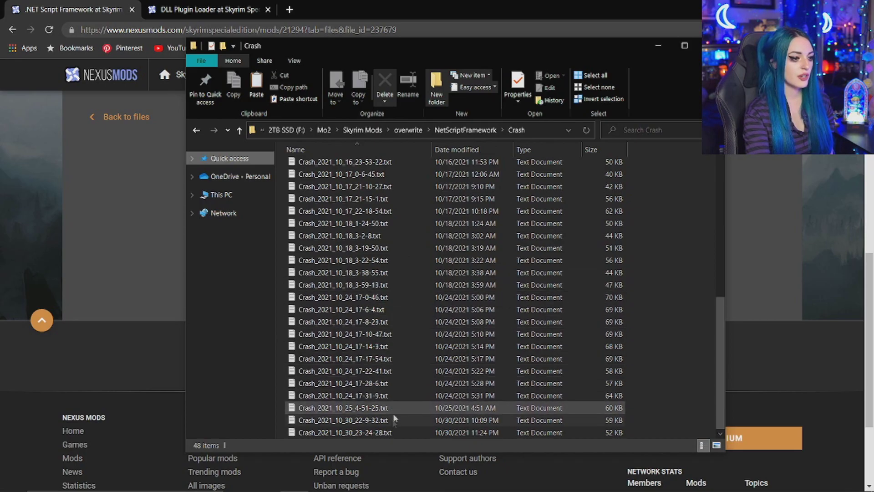
{"action": "double_click", "coordinate": [378, 432]}
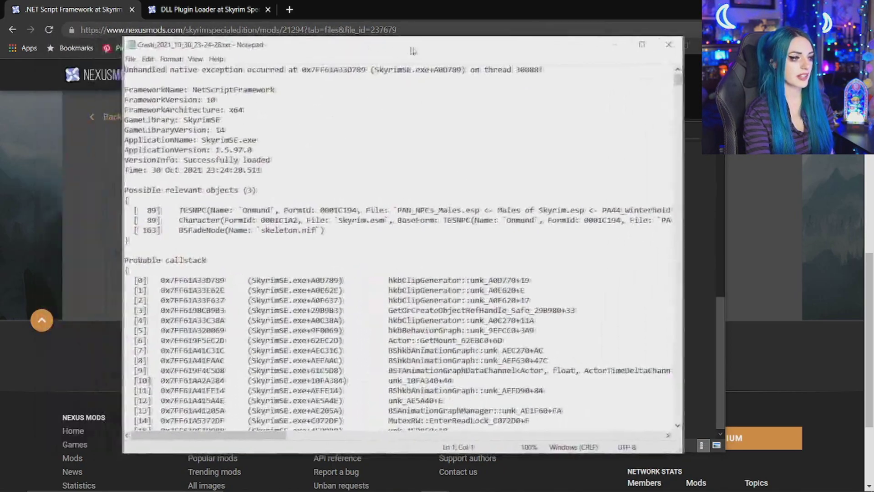
{"action": "left_click_drag", "start_coordinate": [201, 39], "coordinate": [336, 44]}
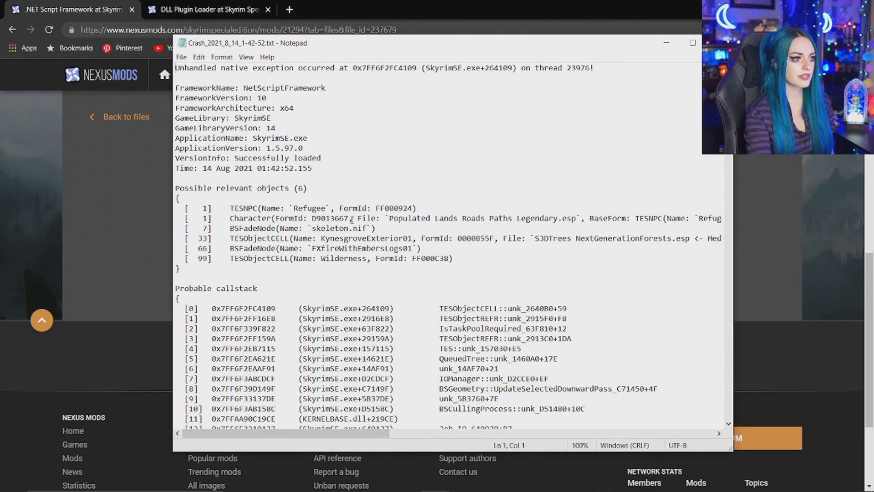
Examine the first Character entry under possible relevant objects in Crash_2021_8_14_1-42-52.txt, and maximize the log window to read it fully
{"action": "left_click_drag", "start_coordinate": [321, 218], "coordinate": [445, 218]}
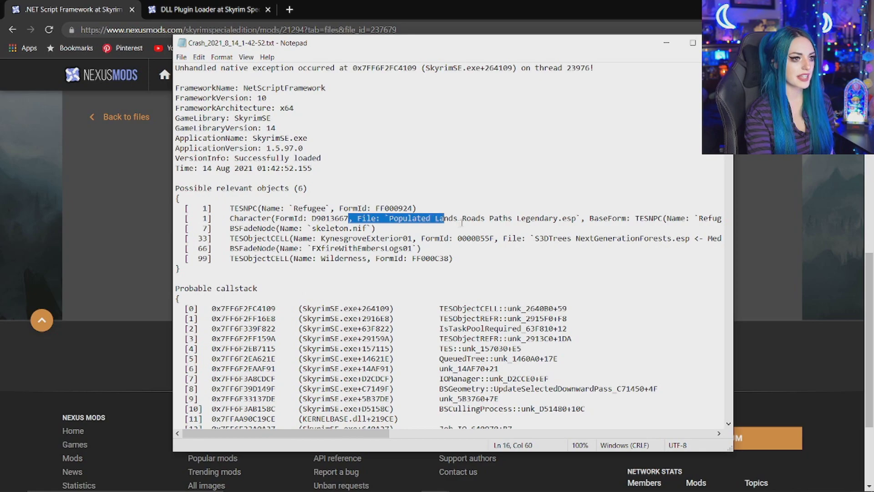
{"action": "left_click", "coordinate": [463, 219]}
{"action": "left_click", "coordinate": [495, 219]}
{"action": "left_click_drag", "start_coordinate": [370, 433], "coordinate": [414, 433]}
{"action": "left_click_drag", "start_coordinate": [622, 218], "coordinate": [175, 218]}
{"action": "left_click", "coordinate": [622, 218]}
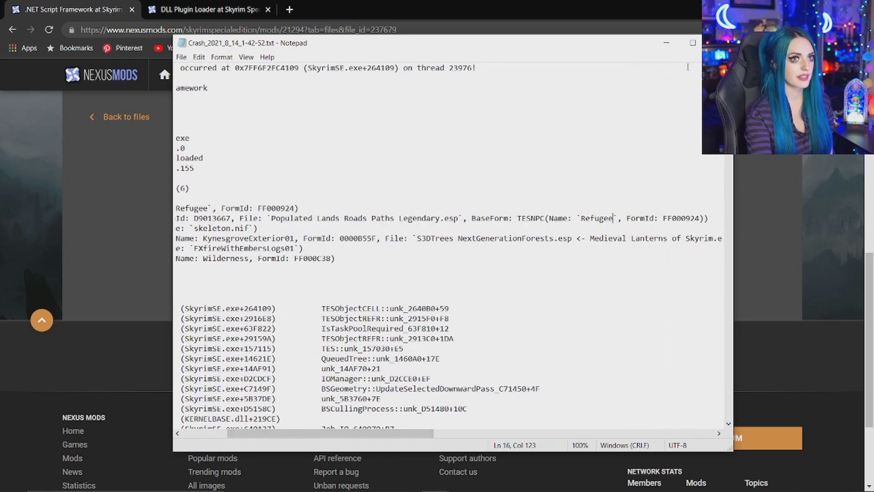
{"action": "left_click", "coordinate": [693, 42]}
{"action": "left_click_drag", "start_coordinate": [346, 473], "coordinate": [308, 480]}
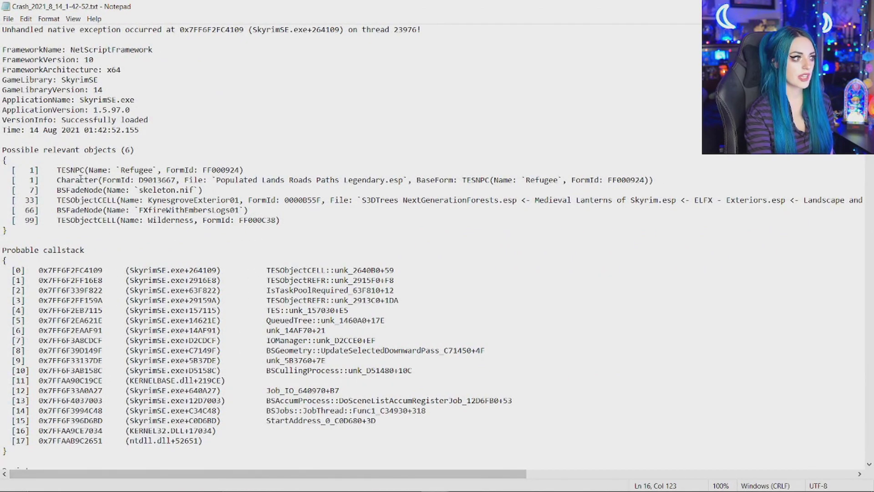
Highlight the Populated Lands Roads Paths Legendary.esp file name in the log's Character entry and read the surrounding details
{"action": "left_click_drag", "start_coordinate": [80, 180], "coordinate": [311, 181]}
{"action": "left_click", "coordinate": [312, 181]}
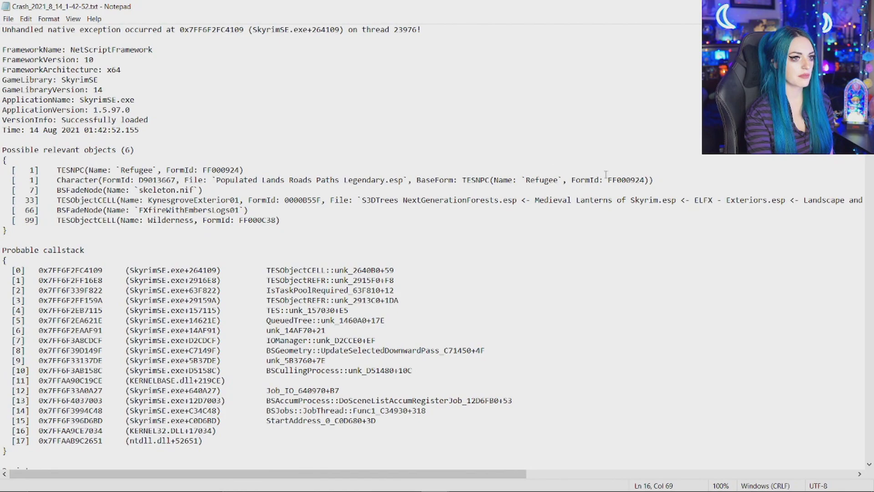
{"action": "left_click_drag", "start_coordinate": [612, 181], "coordinate": [414, 184]}
{"action": "left_click", "coordinate": [285, 180]}
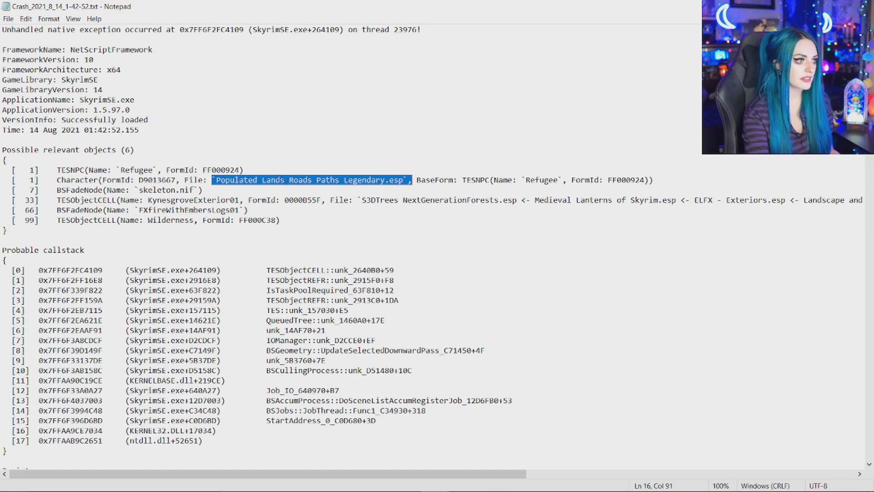
{"action": "left_click_drag", "start_coordinate": [262, 180], "coordinate": [235, 181]}
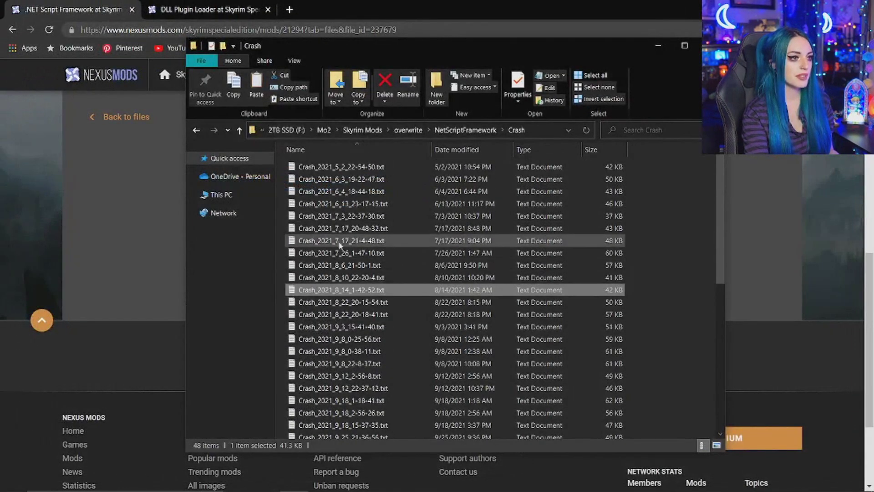
Open Crash_2021_7_17_20-48-32.txt from the Crash folder and read its possible relevant objects
{"action": "double_click", "coordinate": [554, 309]}
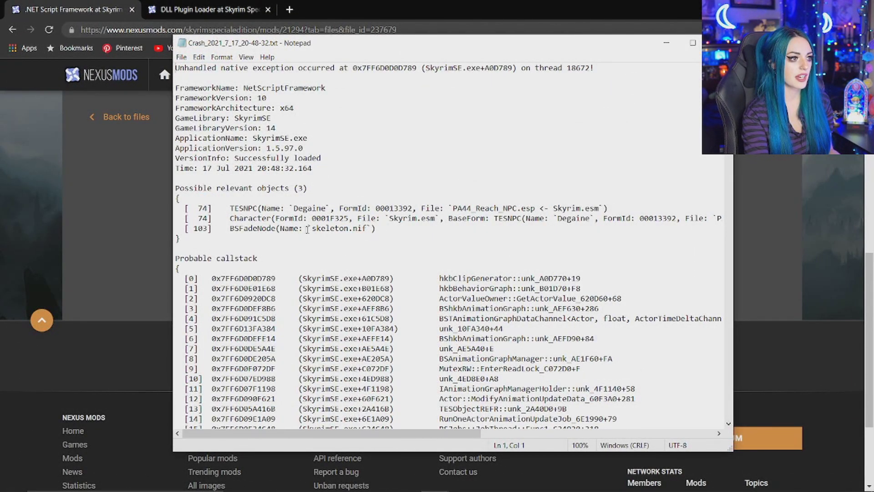
{"action": "double_click", "coordinate": [307, 228]}
{"action": "left_click", "coordinate": [499, 220]}
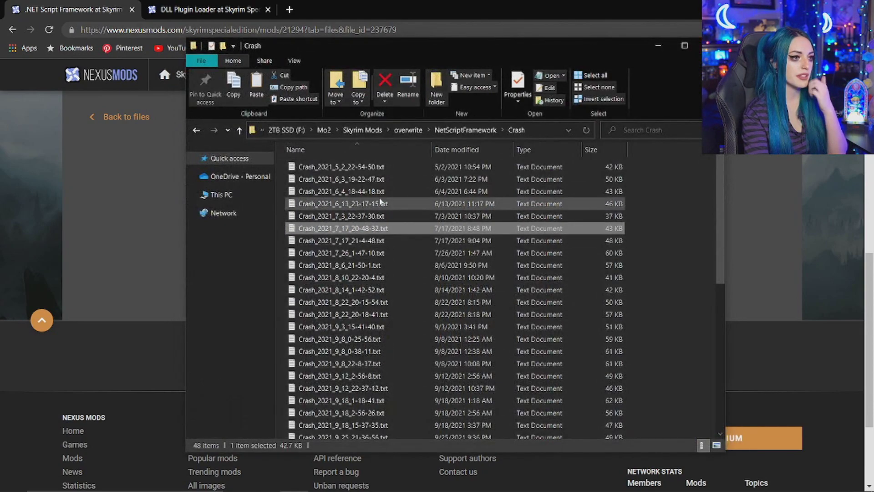
Open Crash_2021_6_13_23-17-15.txt and examine the plugin files listed in its Character entry
{"action": "double_click", "coordinate": [444, 226]}
{"action": "left_click_drag", "start_coordinate": [444, 221], "coordinate": [262, 219]}
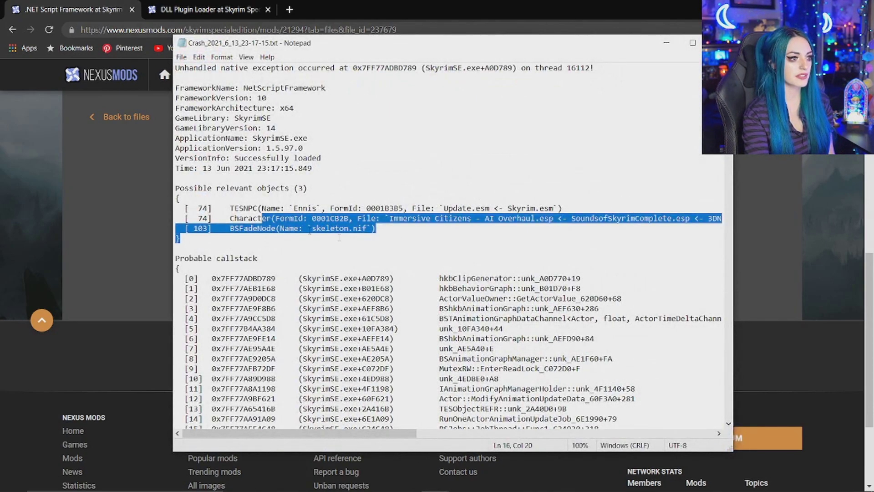
{"action": "left_click", "coordinate": [449, 229]}
{"action": "left_click_drag", "start_coordinate": [385, 219], "coordinate": [528, 224]}
{"action": "left_click", "coordinate": [540, 226]}
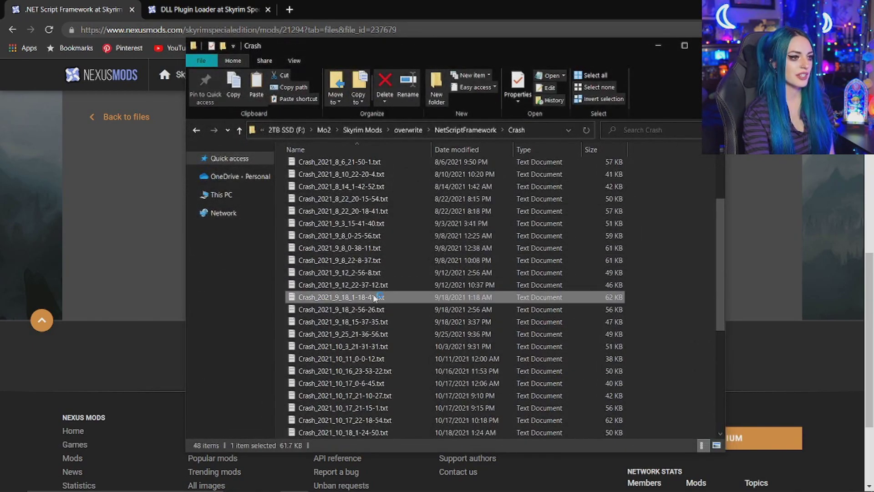
Open Crash_2021_10_18_3-22-54.txt and highlight the two particle system entries under possible relevant objects
{"action": "double_click", "coordinate": [346, 334]}
{"action": "left_click_drag", "start_coordinate": [178, 208], "coordinate": [458, 219]}
{"action": "left_click", "coordinate": [550, 219]}
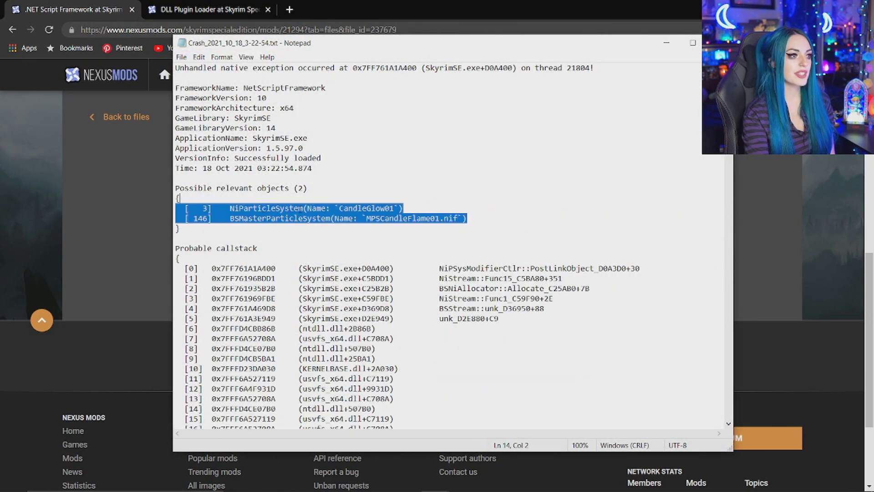
{"action": "left_click_drag", "start_coordinate": [178, 208], "coordinate": [477, 226]}
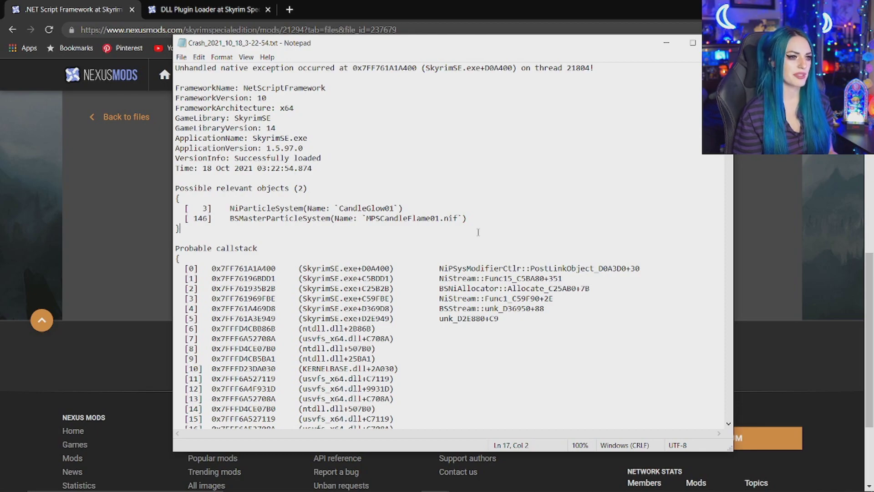
{"action": "left_click_drag", "start_coordinate": [271, 208], "coordinate": [258, 249]}
{"action": "left_click", "coordinate": [469, 219]}
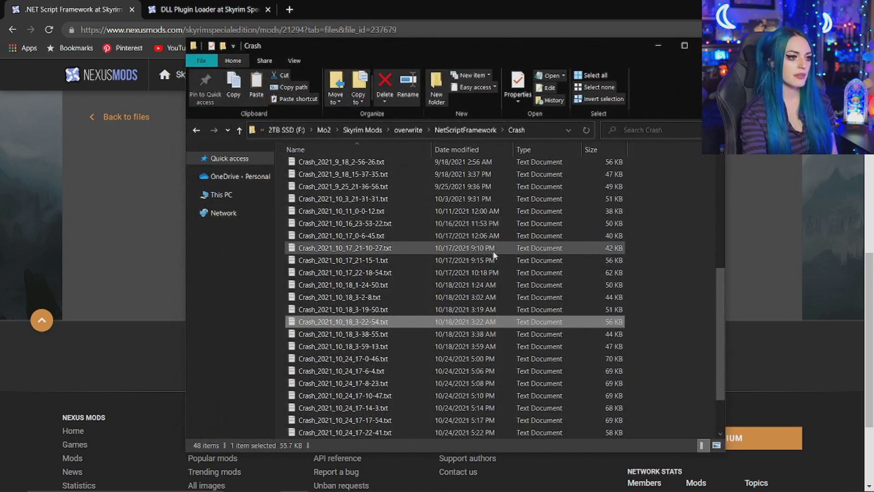
Open Crash_2021_10_24_17-8-23.txt, review the plugins in its possible relevant objects, and return to the Crash folder
{"action": "scroll", "coordinate": [384, 253], "scroll_direction": "down", "scroll_amount": 5}
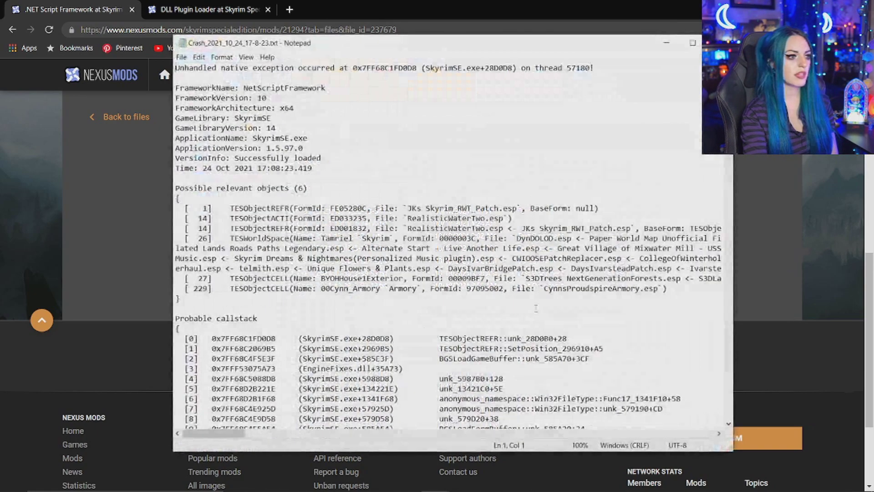
{"action": "left_click_drag", "start_coordinate": [307, 218], "coordinate": [529, 258]}
{"action": "left_click", "coordinate": [554, 278]}
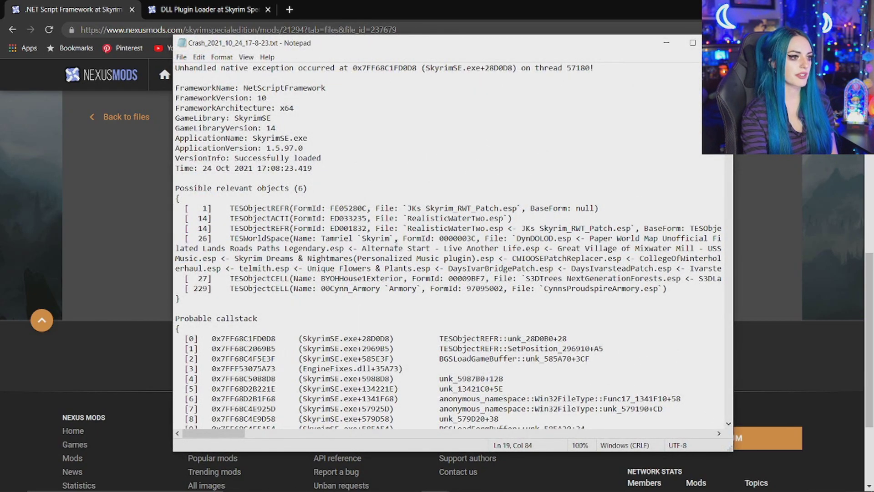
{"action": "left_click", "coordinate": [549, 288]}
{"action": "key", "text": "alt+Tab"}
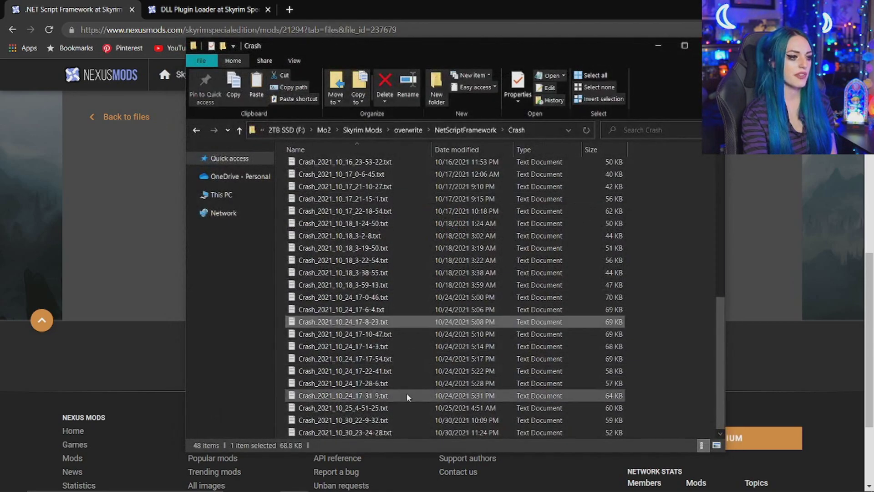
Open Crash_2021_10_24_17-31-9.txt, highlight the plugins in its possible relevant objects, and return to the Nexus Mods download page
{"action": "double_click", "coordinate": [410, 396]}
{"action": "left_click_drag", "start_coordinate": [440, 234], "coordinate": [581, 268]}
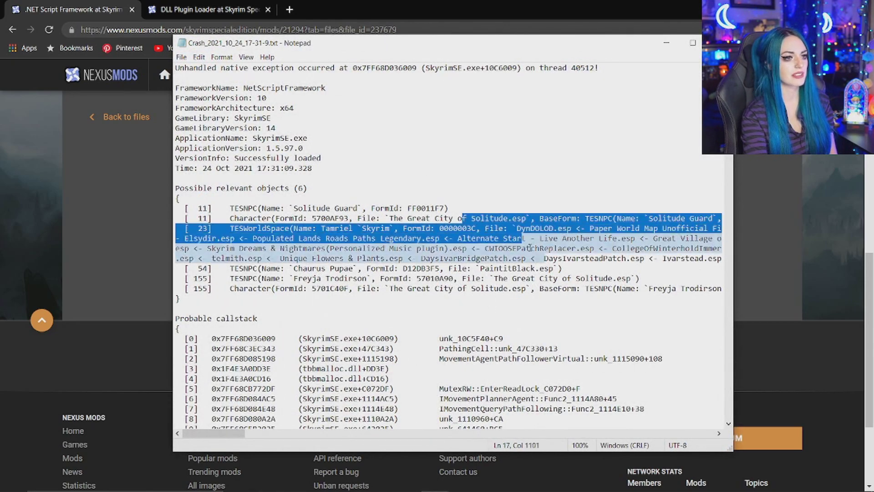
{"action": "key", "text": "alt+Tab"}
{"action": "key", "text": "alt+Tab"}
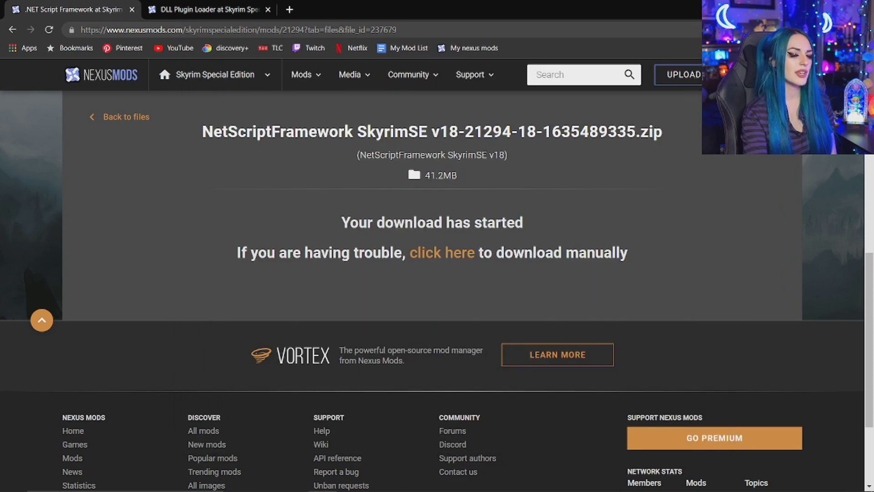